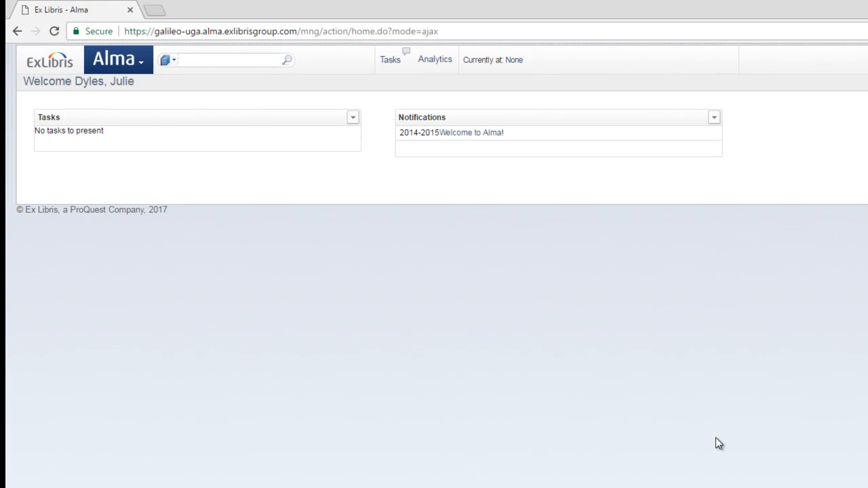
- Run a repository search of all titles with the keywords "thought leadership ryde"
click(142, 66)
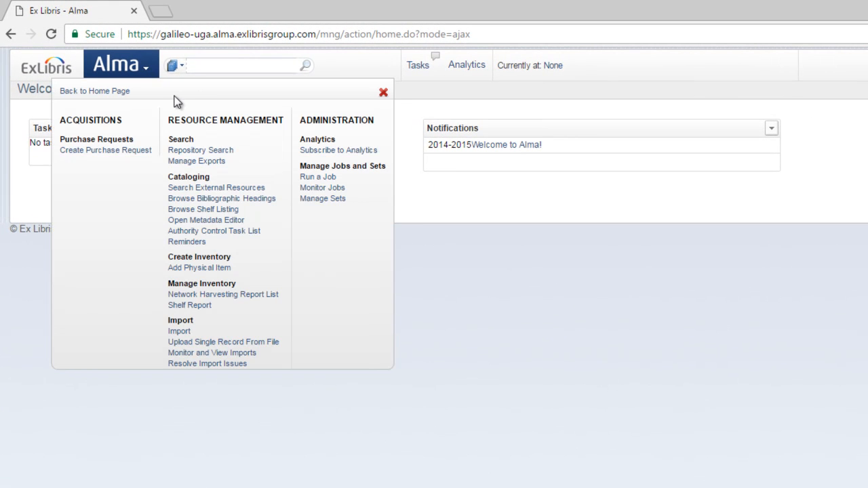
click(201, 150)
click(552, 115)
text(thought)
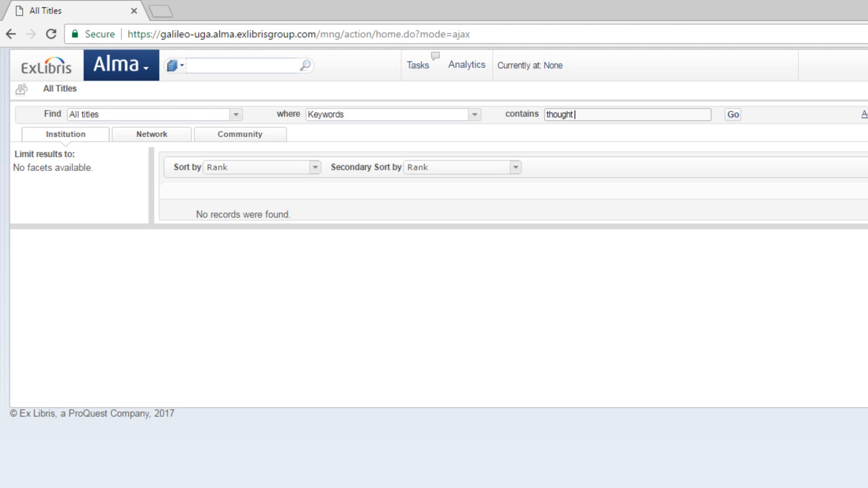
text( leadership ryde)
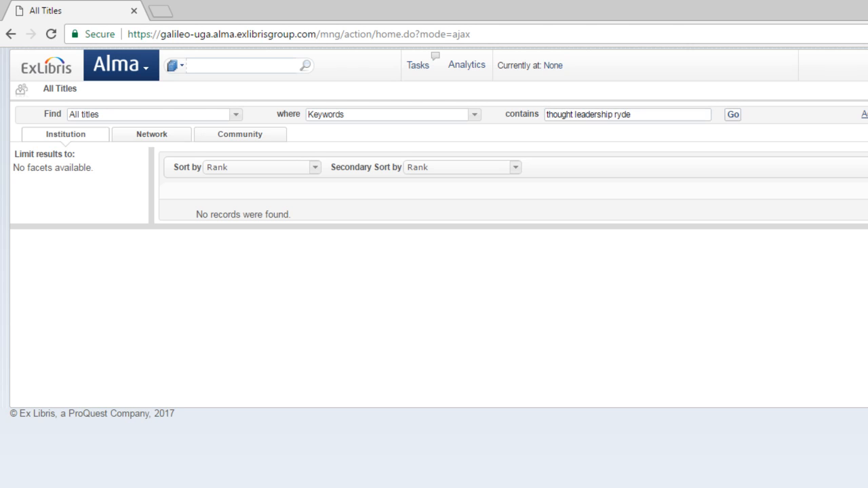
key(Return)
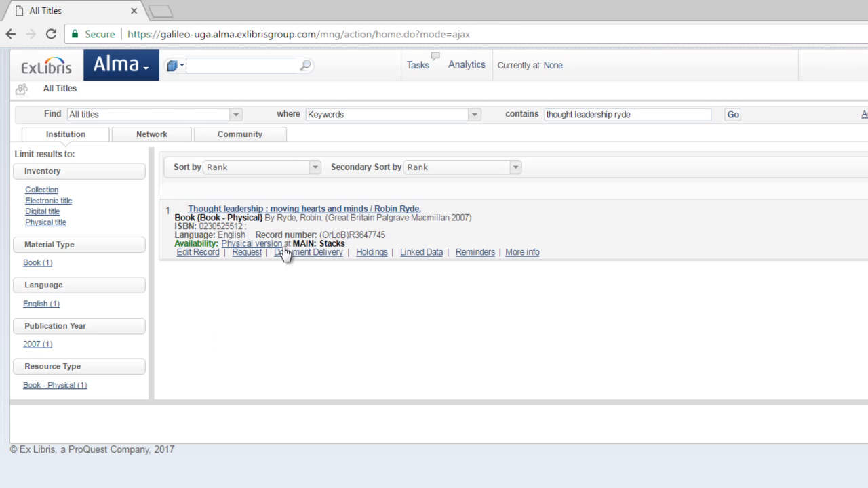
- Examine the institution's bibliographic record for "Thought leadership : moving hearts and minds" and the matching record in the network results
click(298, 209)
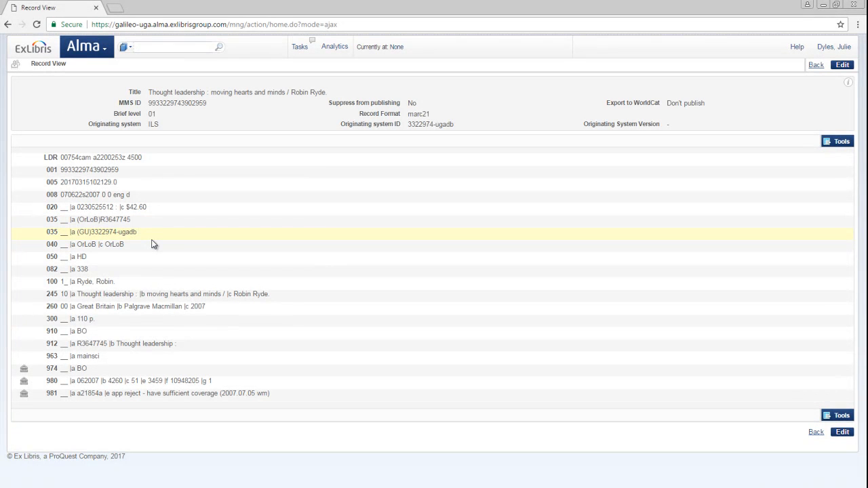
click(817, 65)
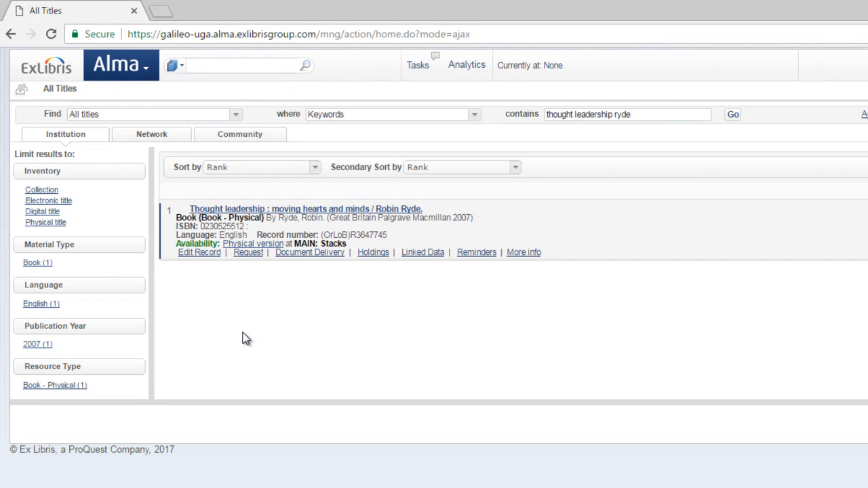
click(154, 136)
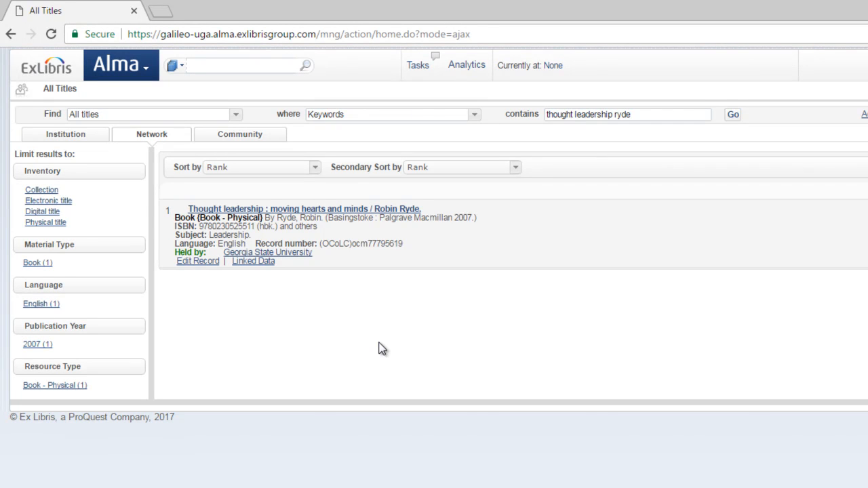
click(306, 213)
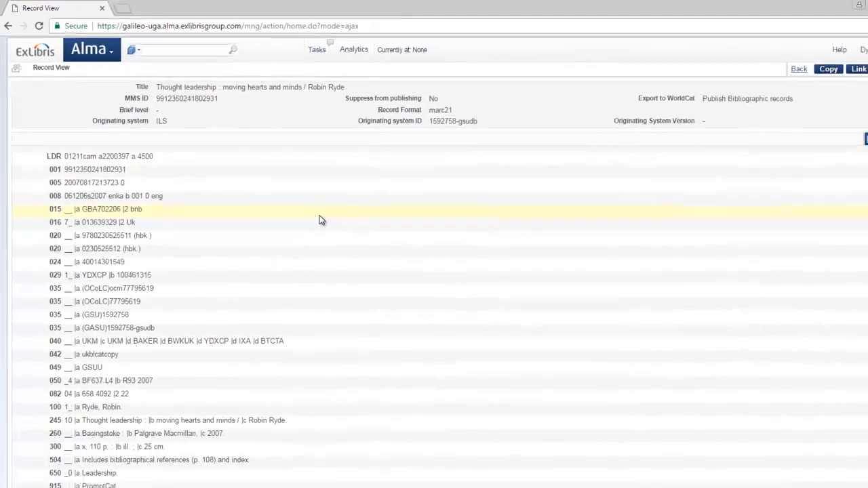
scroll(345, 236, down, 3)
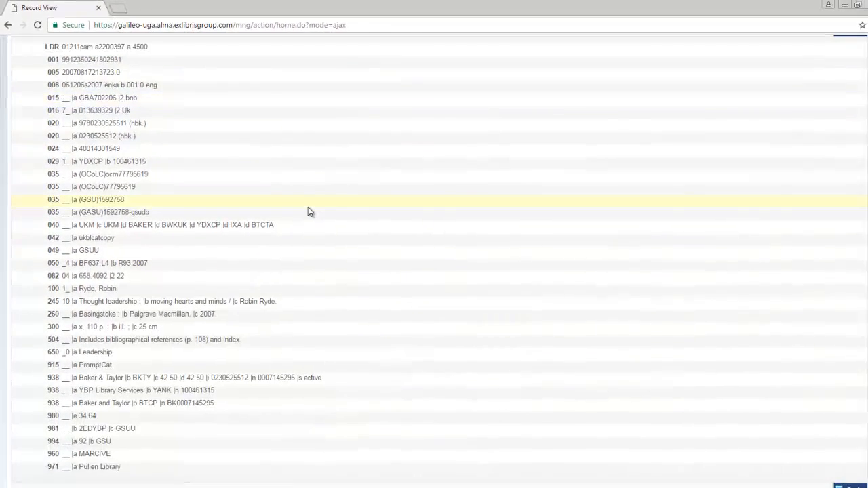
scroll(285, 213, up, 3)
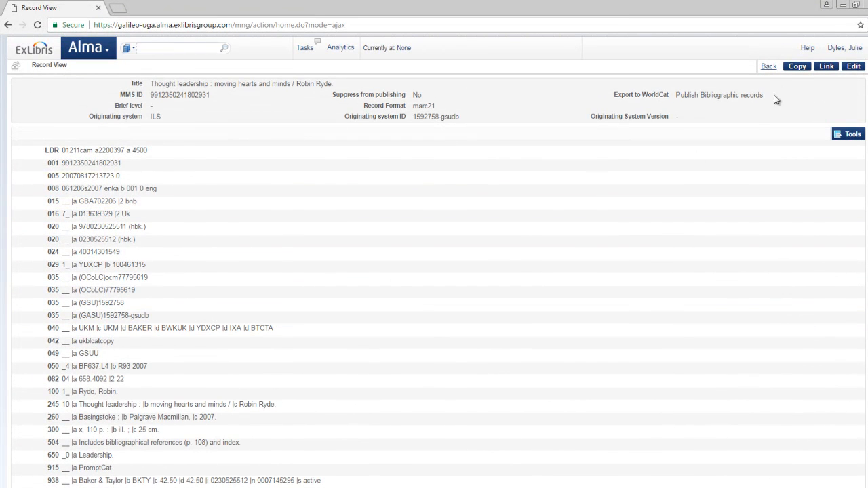
click(769, 67)
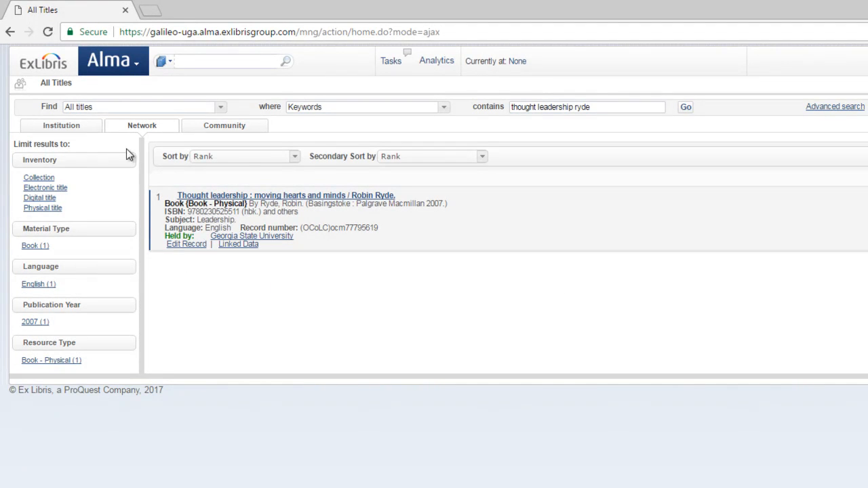
- Return to the institution results and view the title's holdings record
click(94, 129)
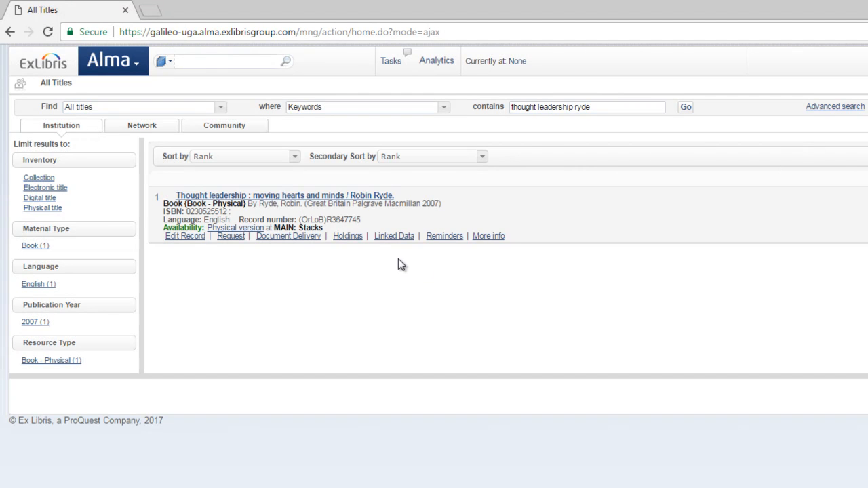
click(350, 239)
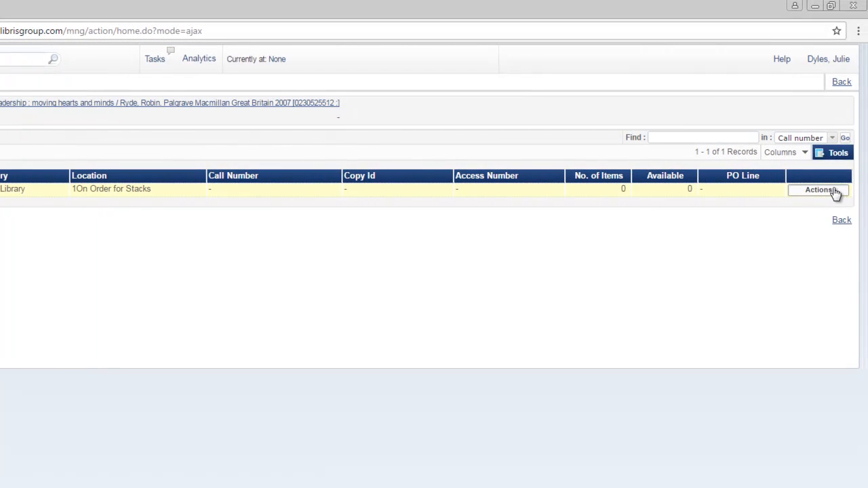
click(832, 190)
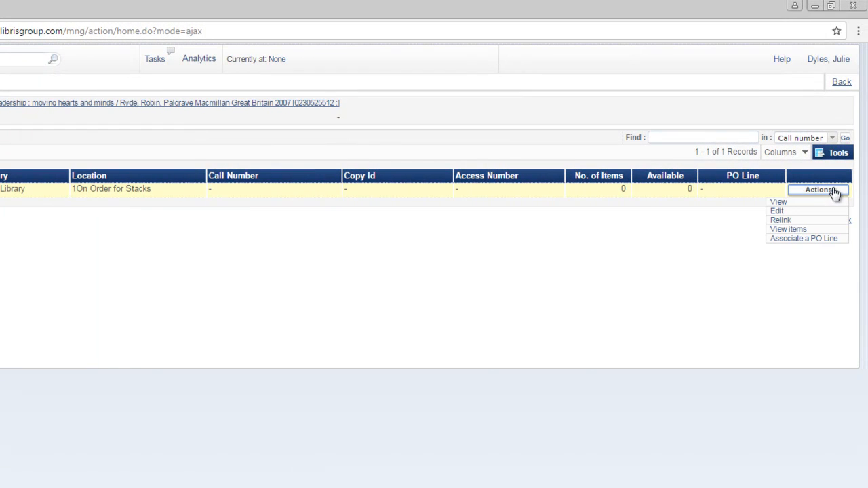
click(781, 202)
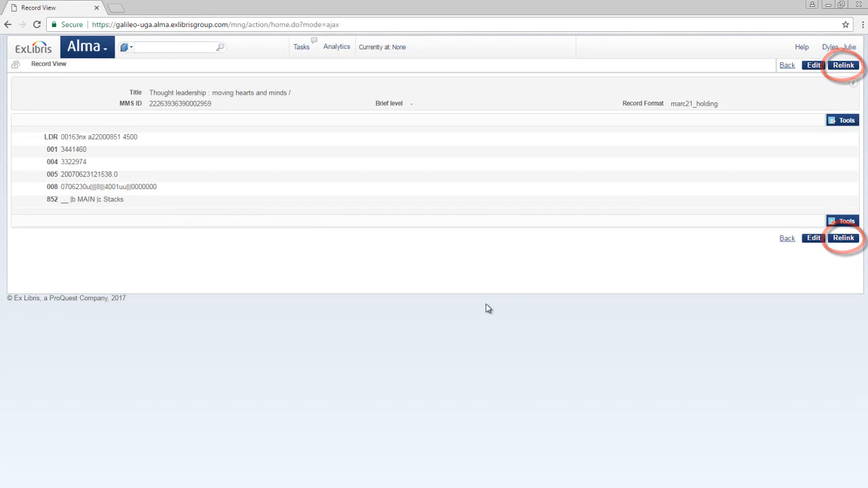
- Begin relinking the holdings record and search the network for title "thought leadership" with creator "ryde"
click(843, 239)
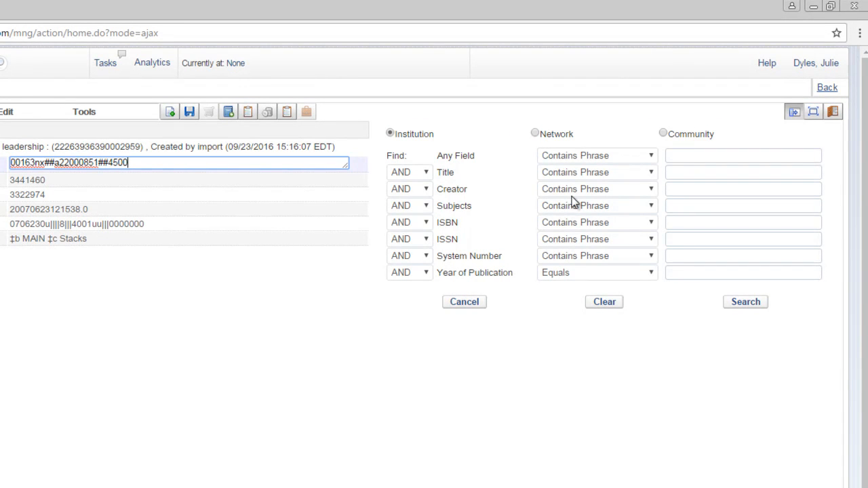
click(535, 134)
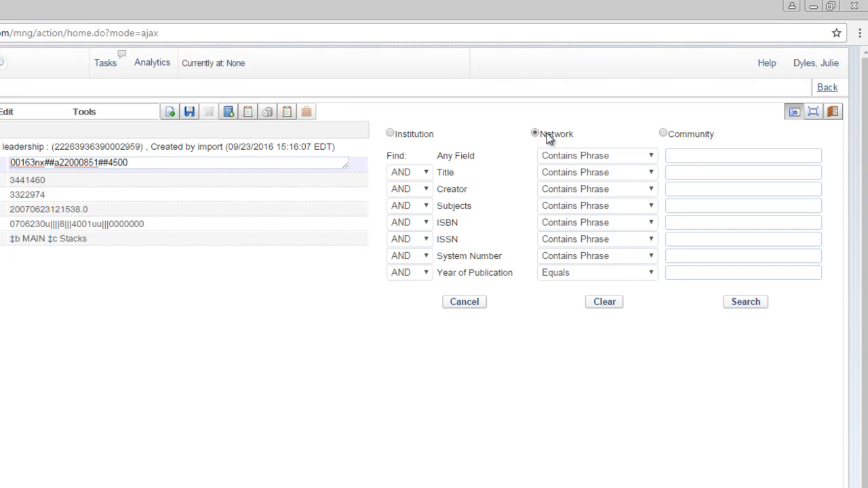
click(686, 172)
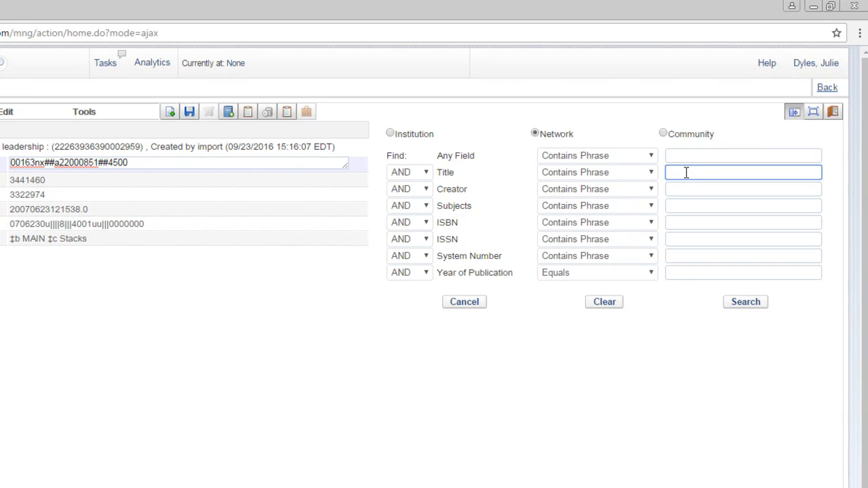
text(thought leadership)
key(Tab)
text(ryde)
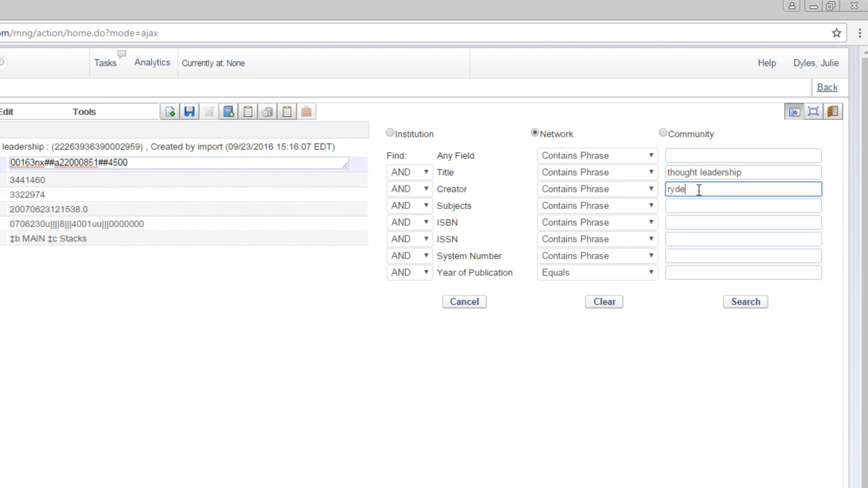
click(745, 303)
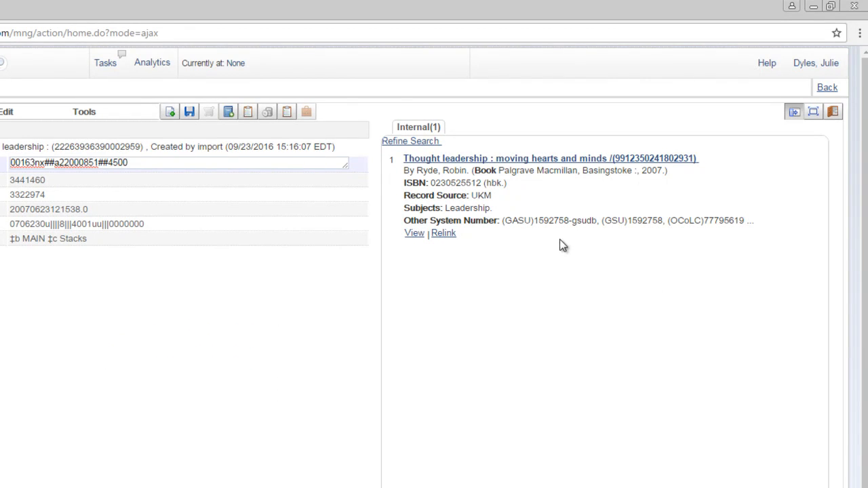
- Review the full network bibliographic record and relink the holdings record to it
click(414, 234)
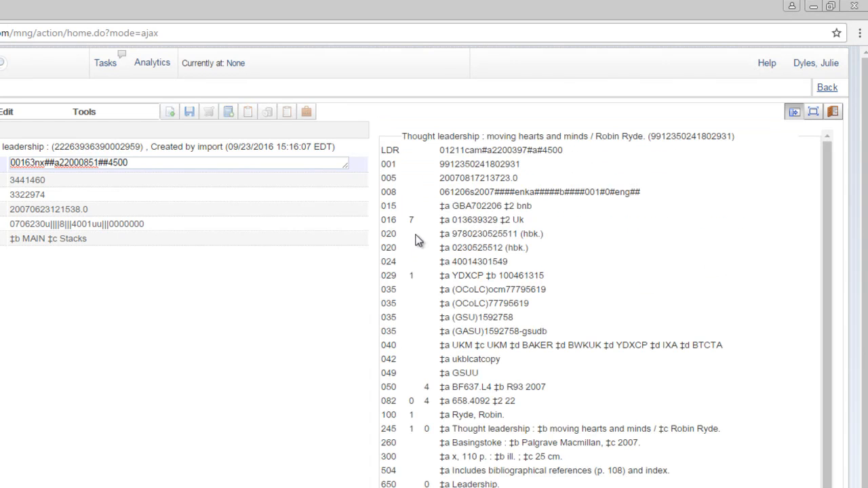
scroll(551, 297, down, 2)
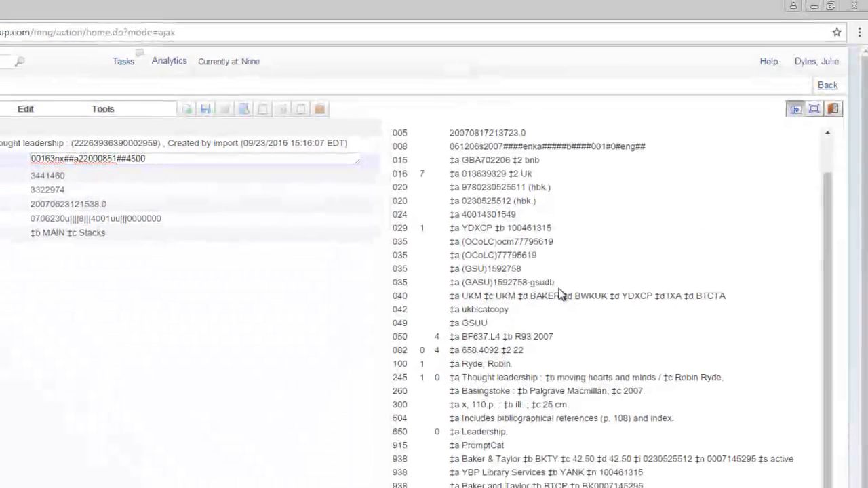
scroll(576, 302, up, 1)
scroll(655, 252, up, 1)
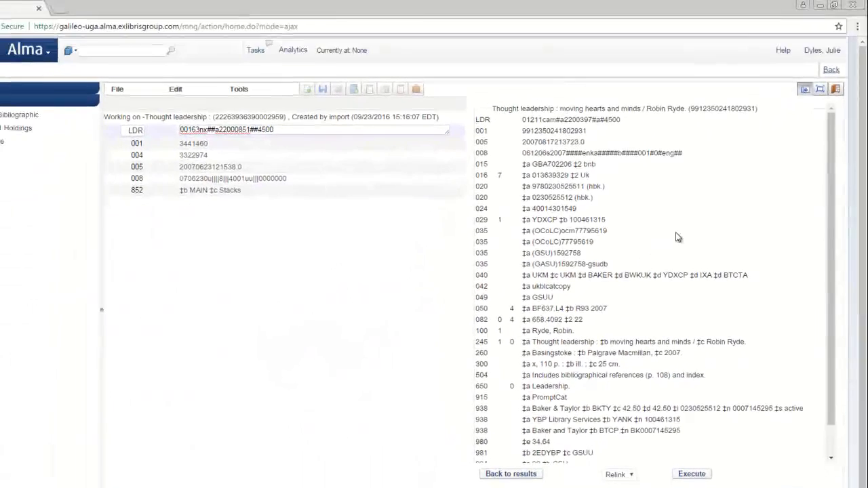
click(535, 468)
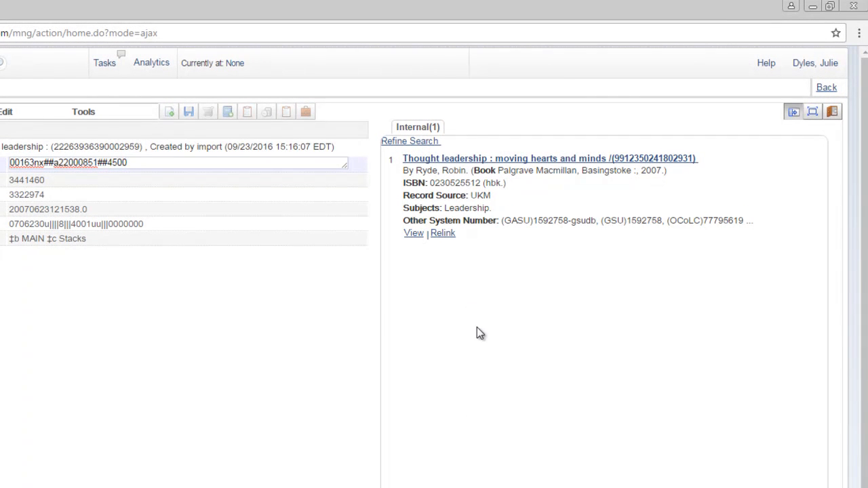
click(447, 236)
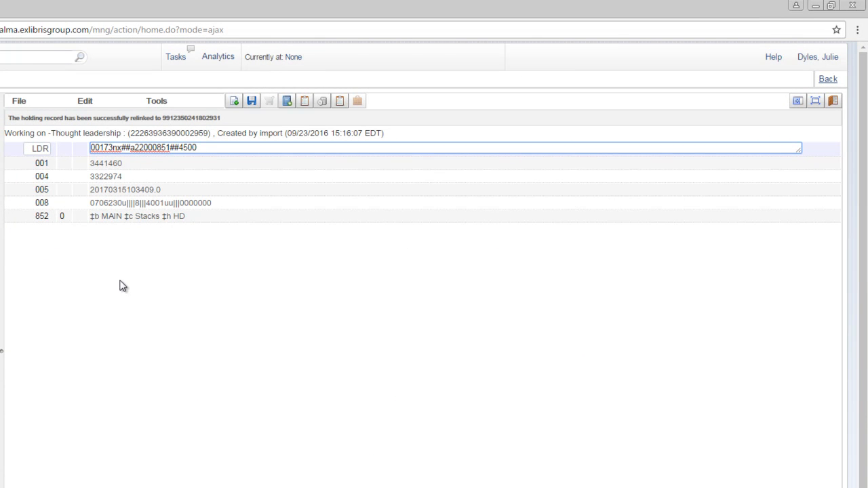
- Remove the ‡h HD subfield from field 852 and save the holdings record
click(211, 216)
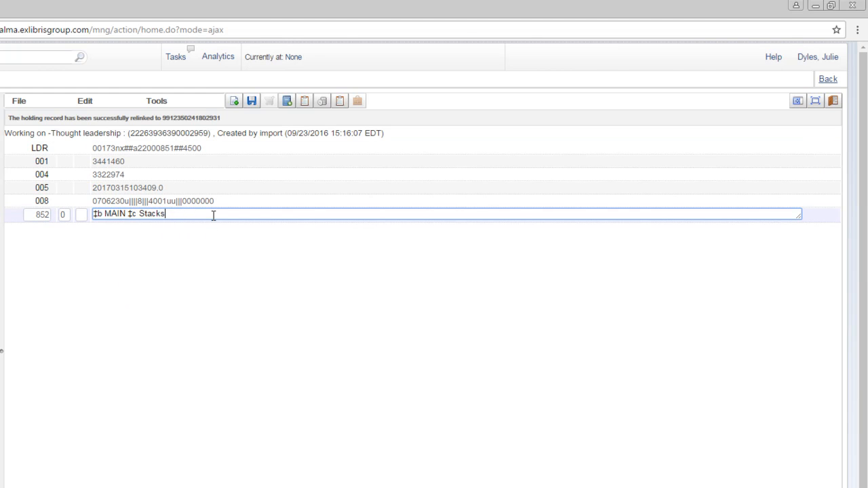
click(251, 101)
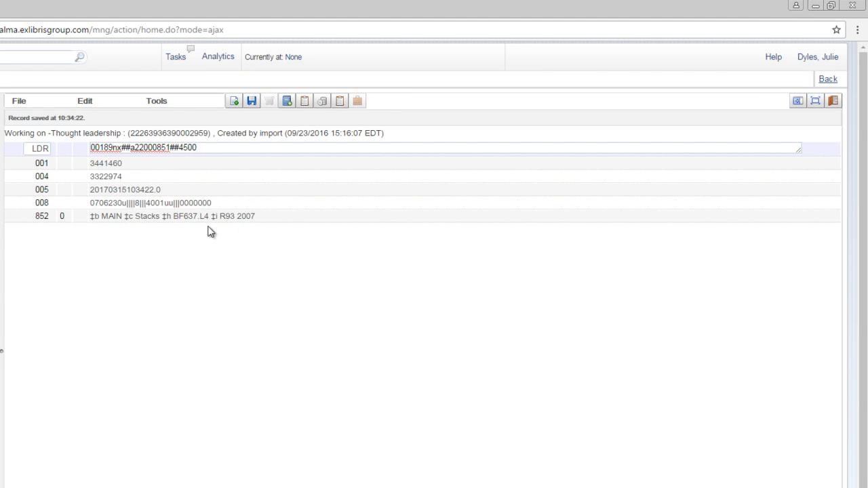
click(86, 107)
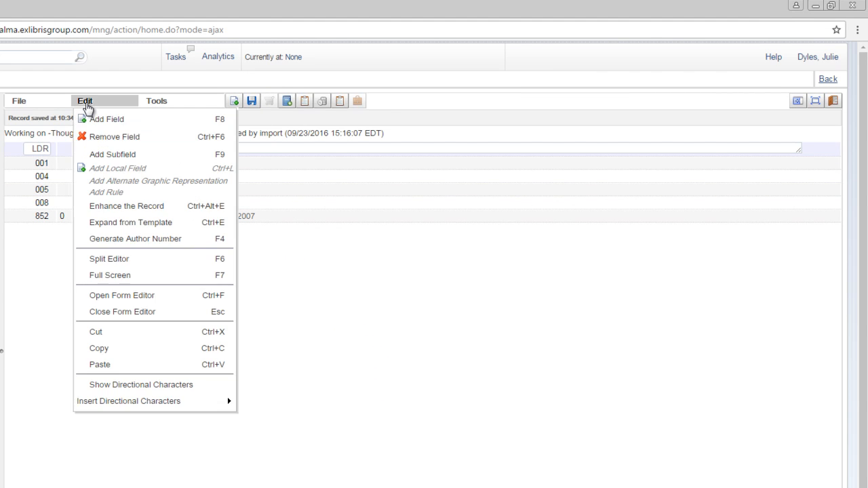
click(144, 295)
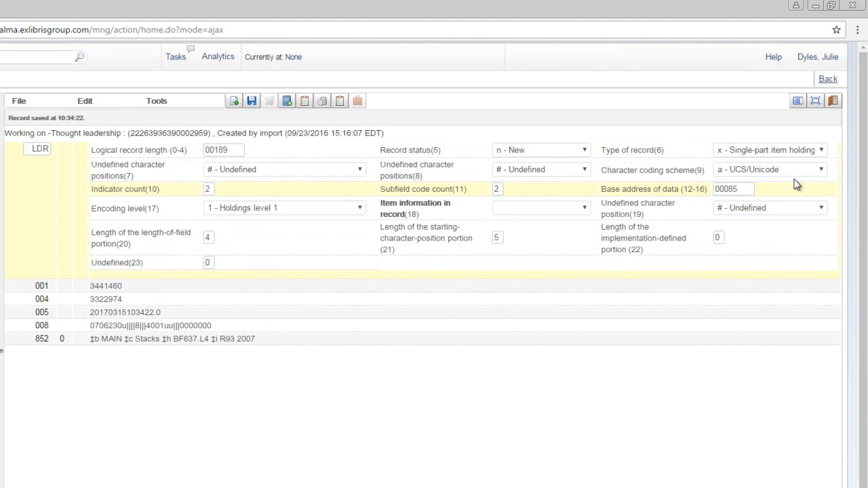
click(827, 83)
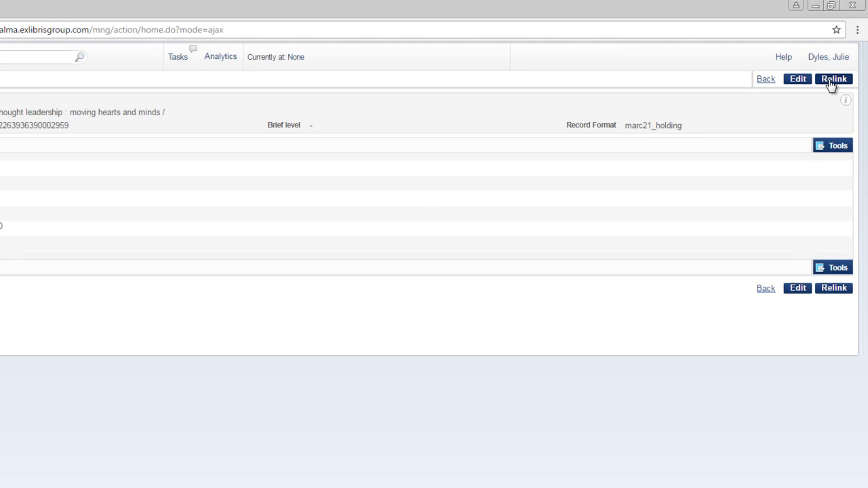
click(798, 289)
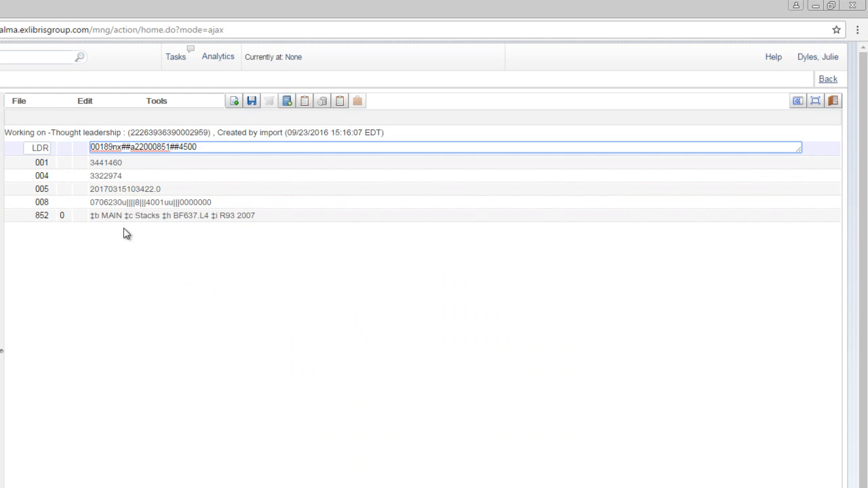
- Set the shelving location (subfield c) in field 852 to Main_B and save the holdings record
click(265, 216)
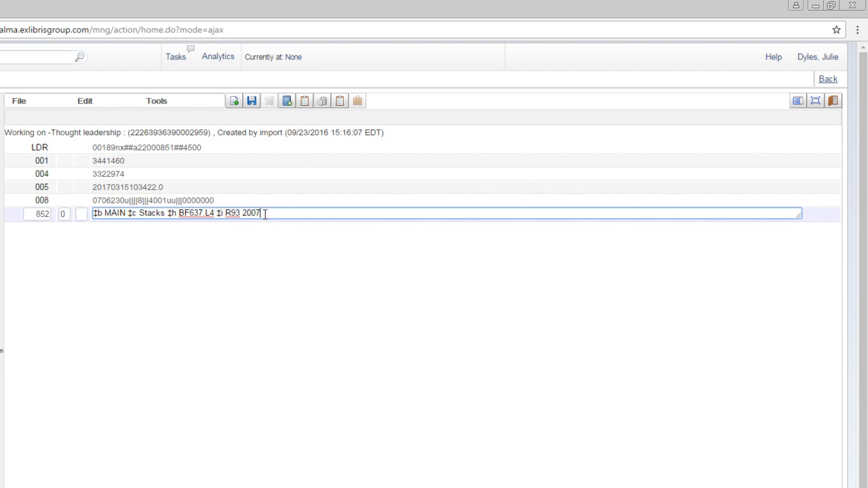
click(85, 101)
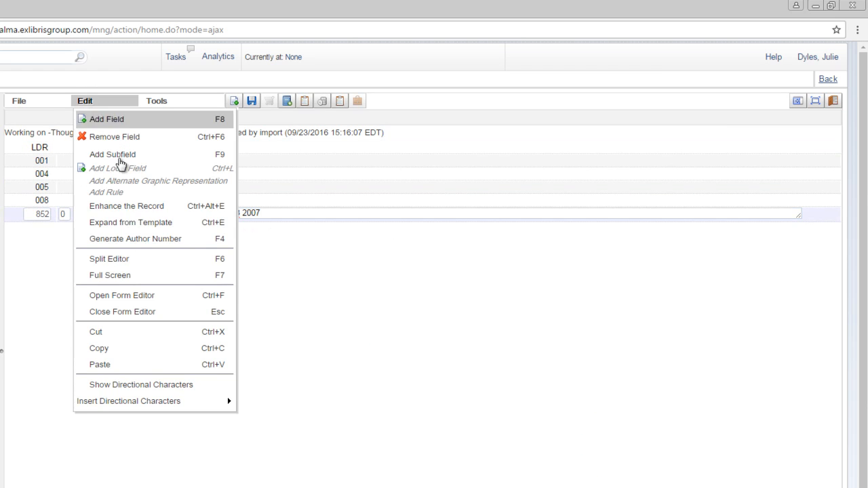
click(136, 295)
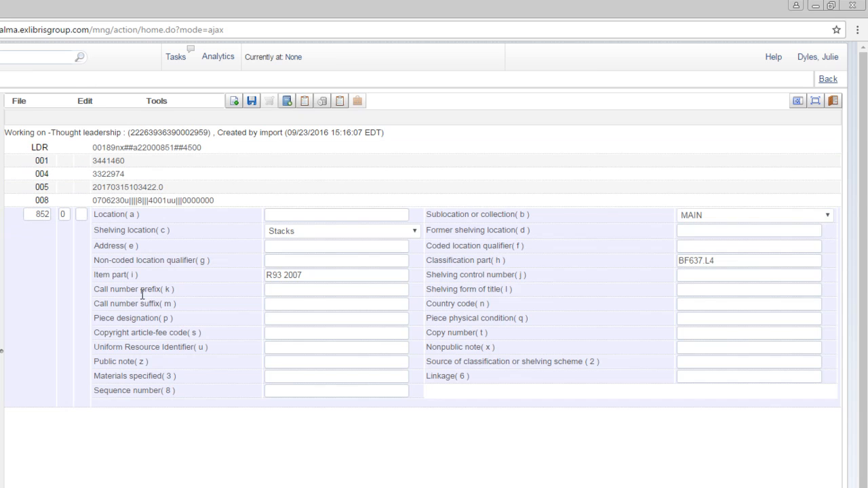
click(414, 231)
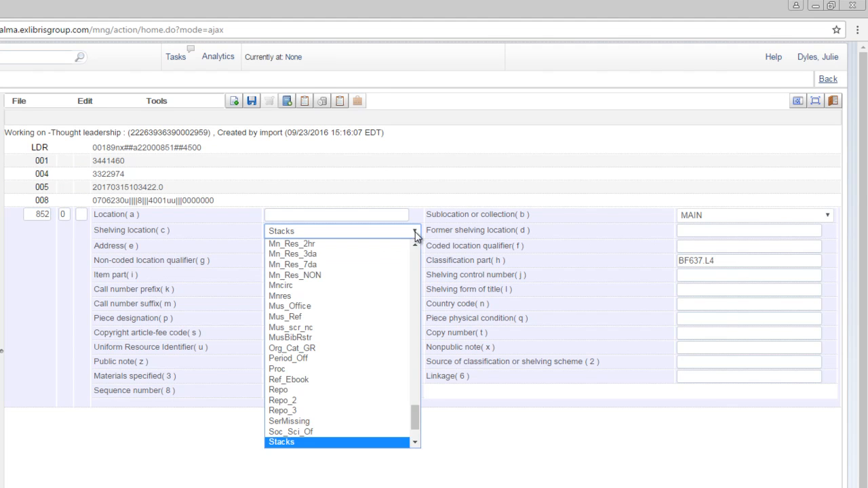
scroll(339, 327, up, 5)
scroll(337, 325, up, 10)
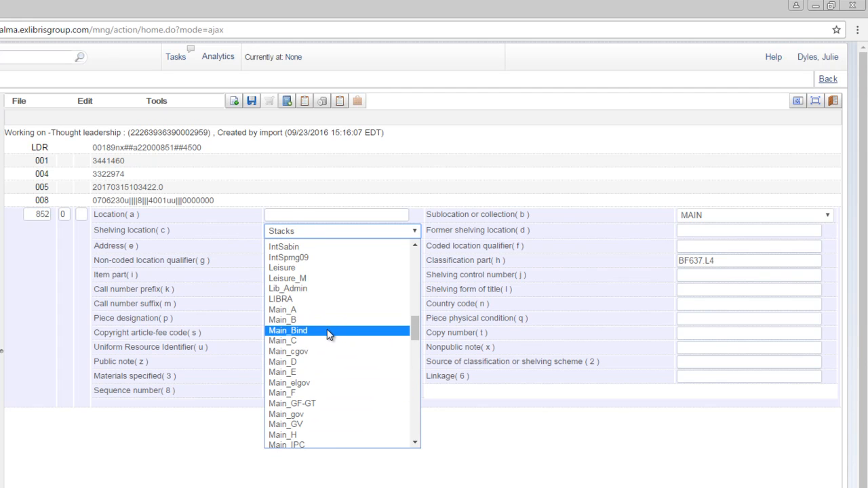
click(317, 321)
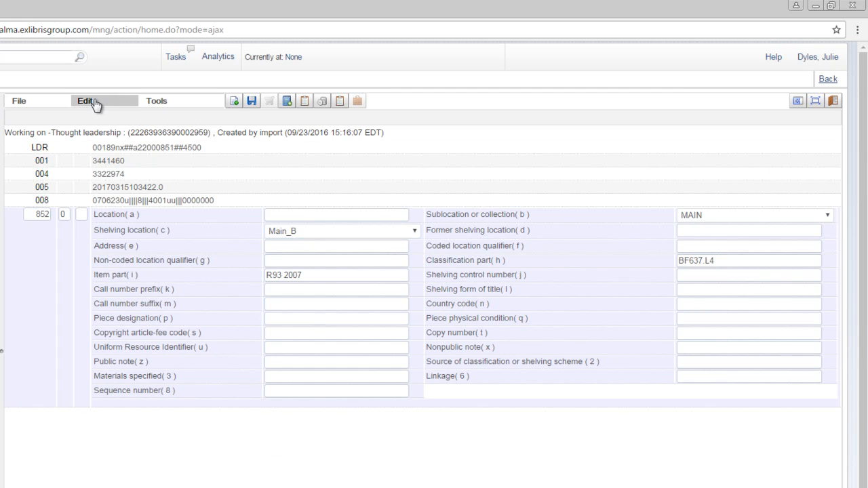
click(94, 101)
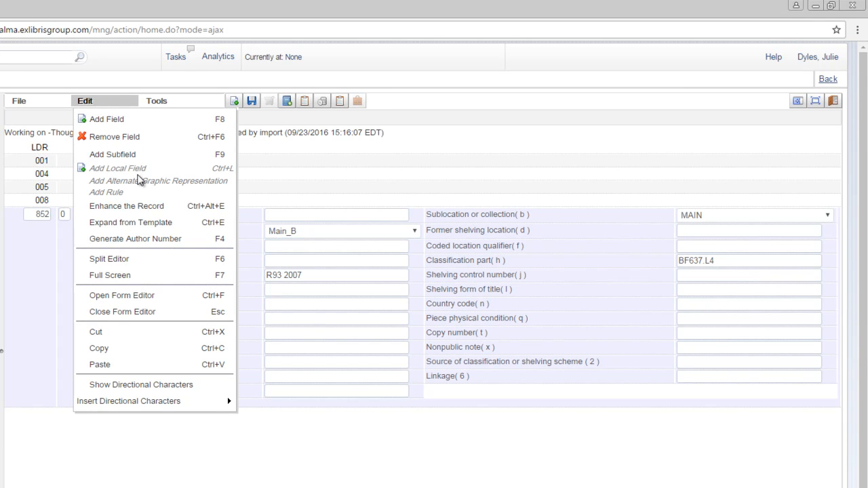
click(153, 313)
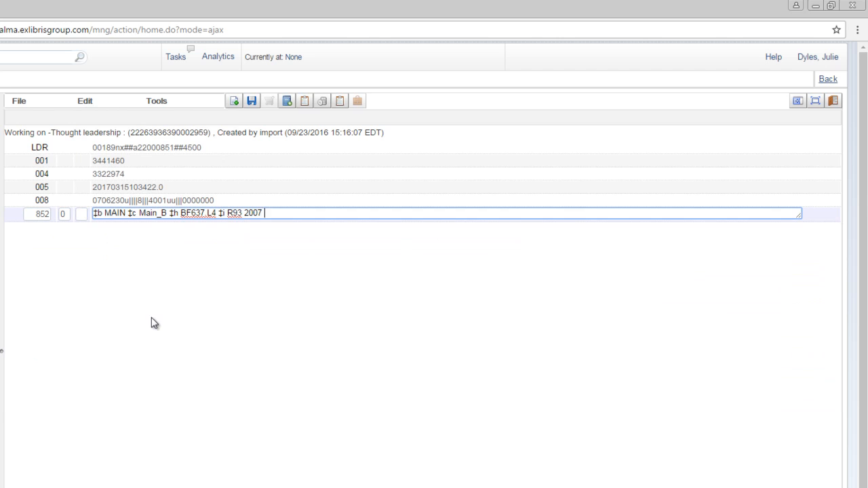
click(251, 101)
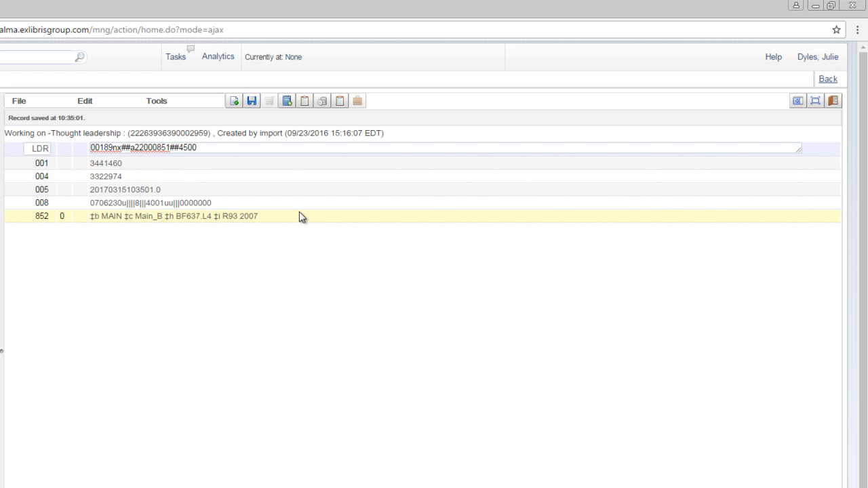
click(304, 101)
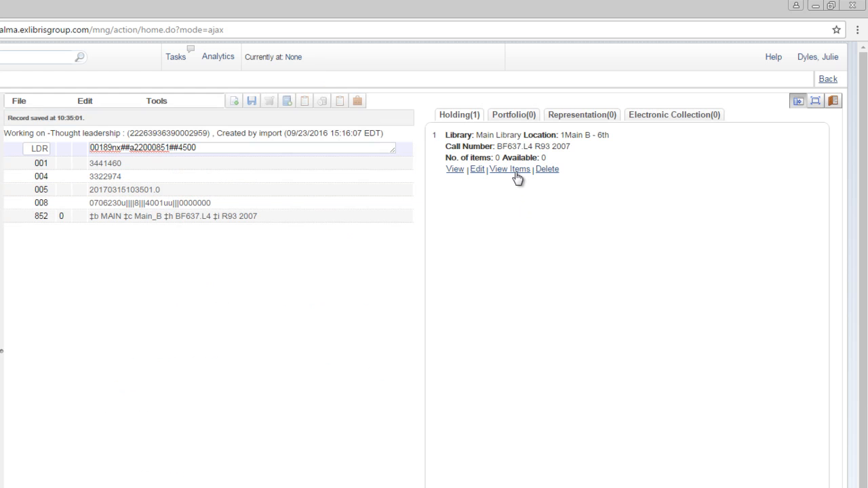
click(516, 174)
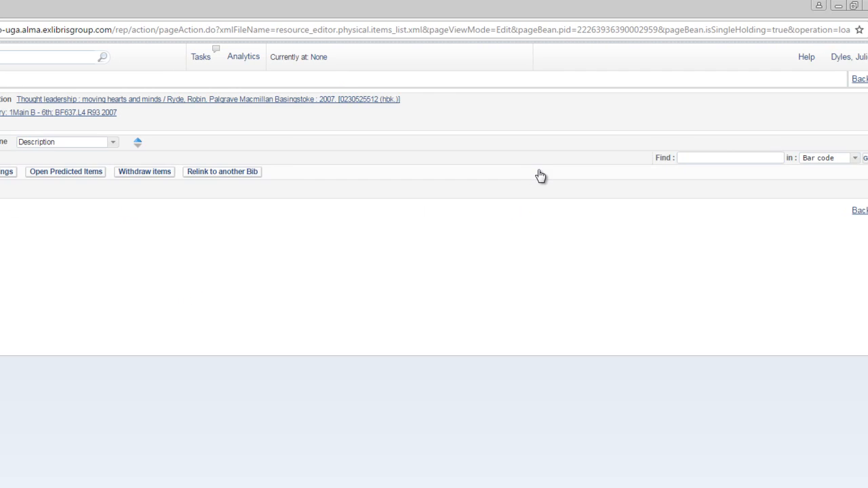
click(40, 173)
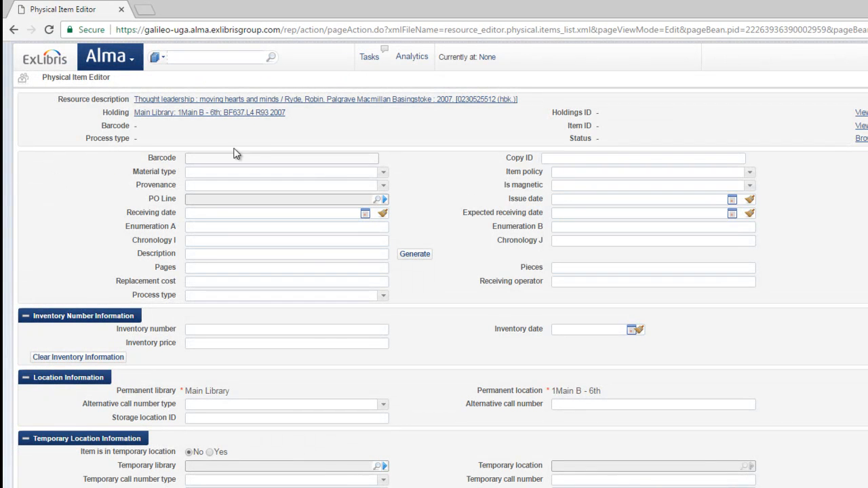
text(1234567890213)
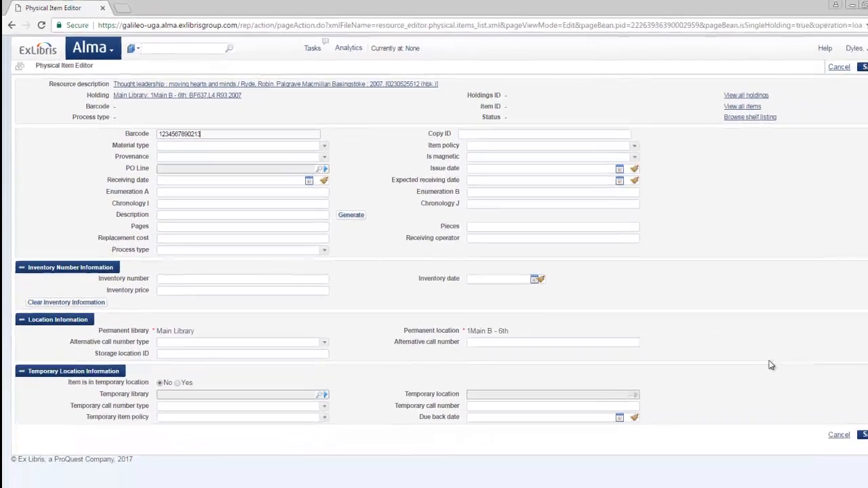
click(844, 421)
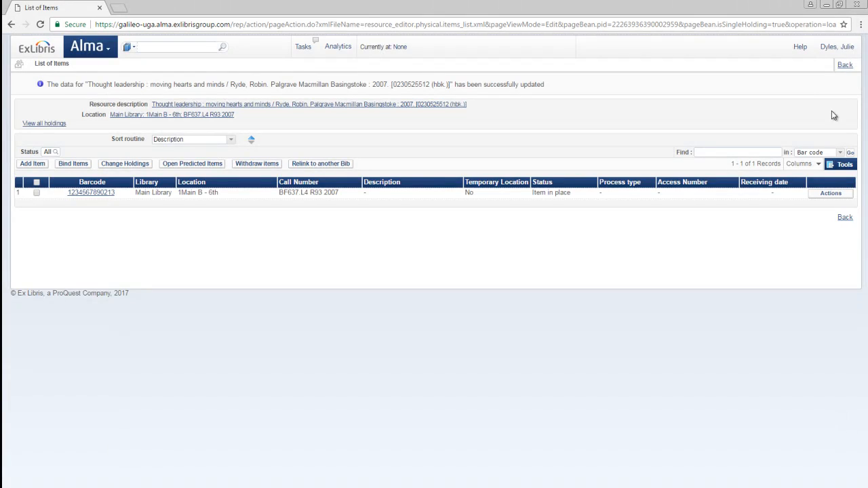
click(844, 66)
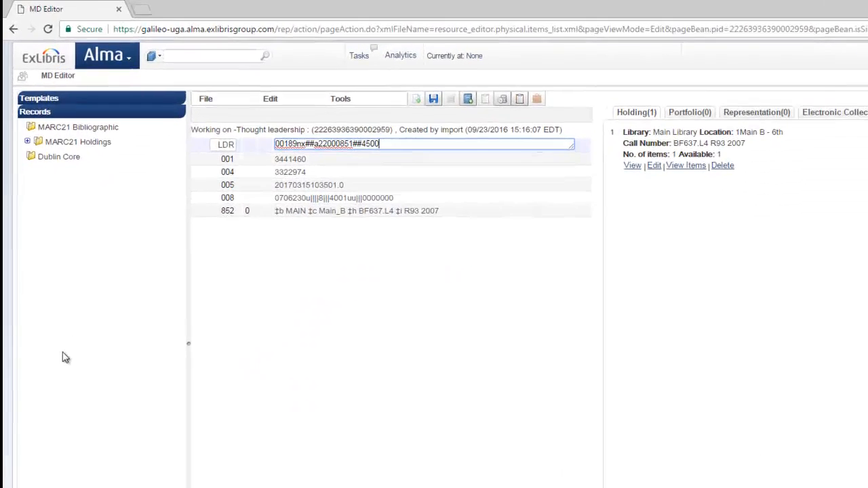
click(29, 149)
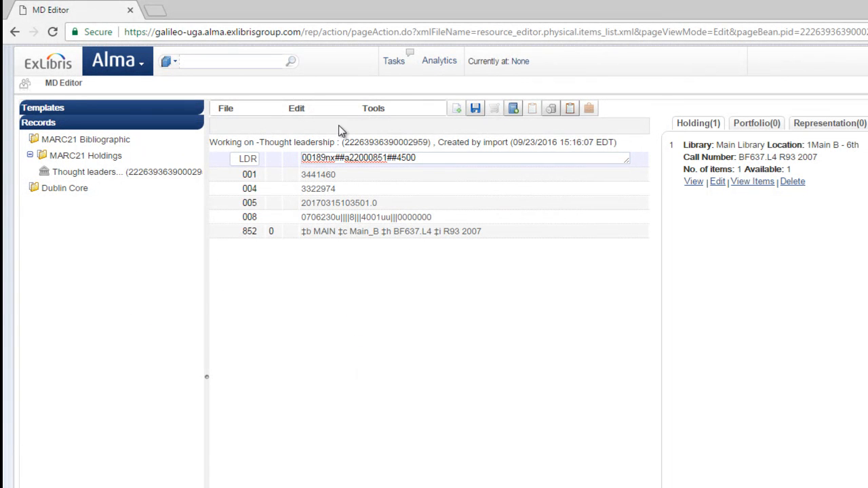
click(226, 109)
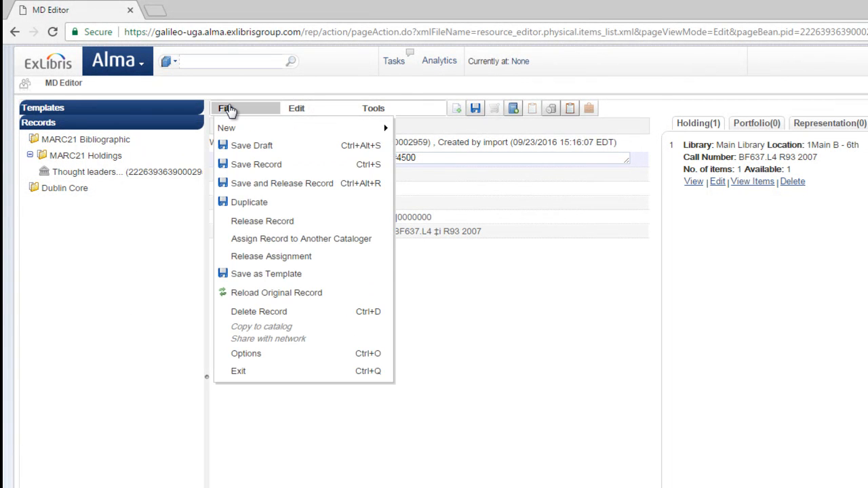
click(288, 192)
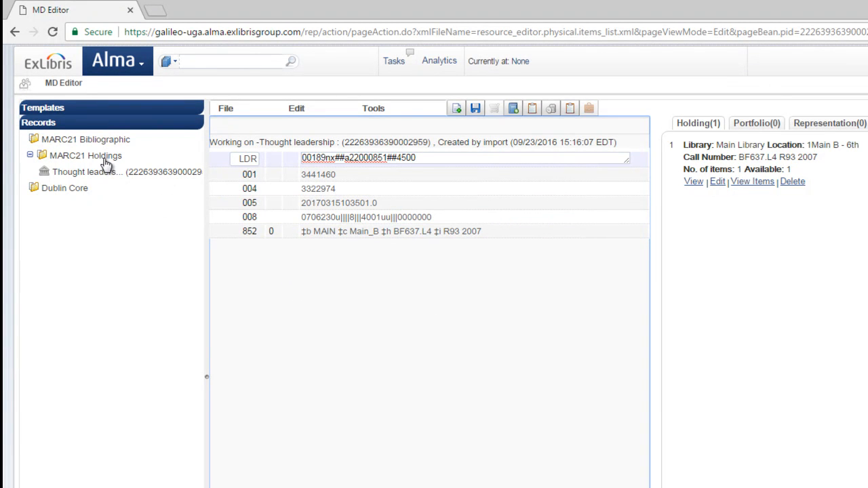
right_click(77, 157)
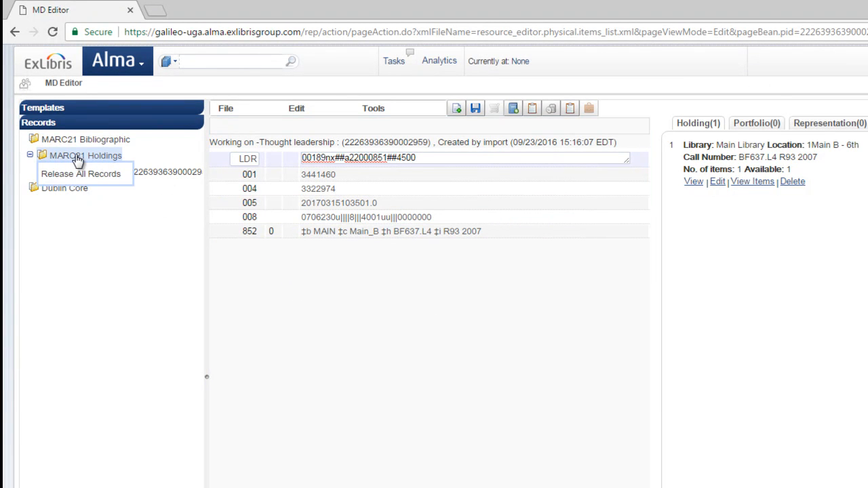
click(86, 175)
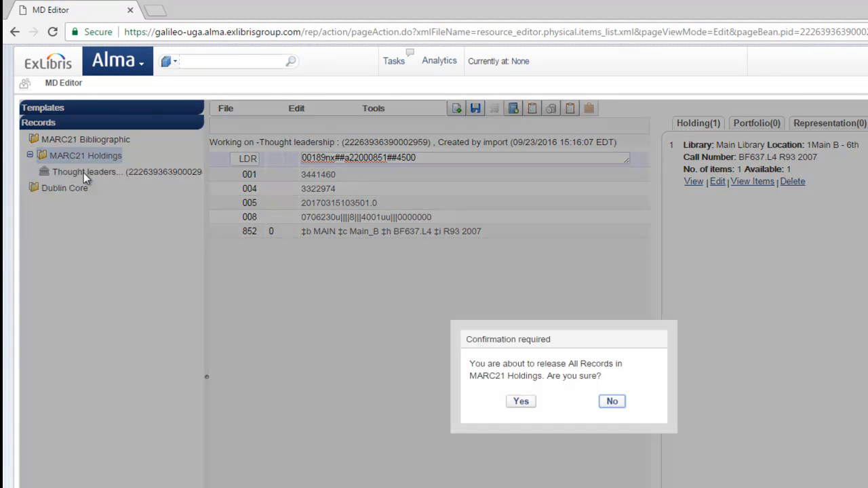
click(612, 402)
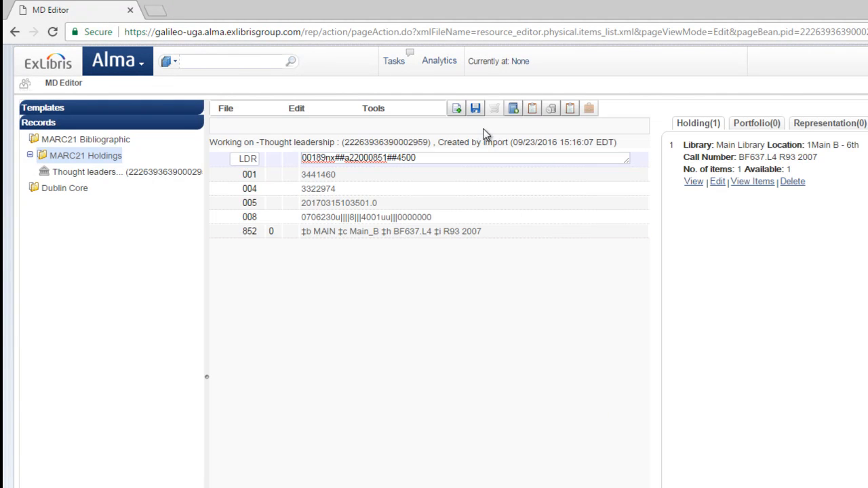
- Save and release the open "Thought leadership" holdings record
click(250, 115)
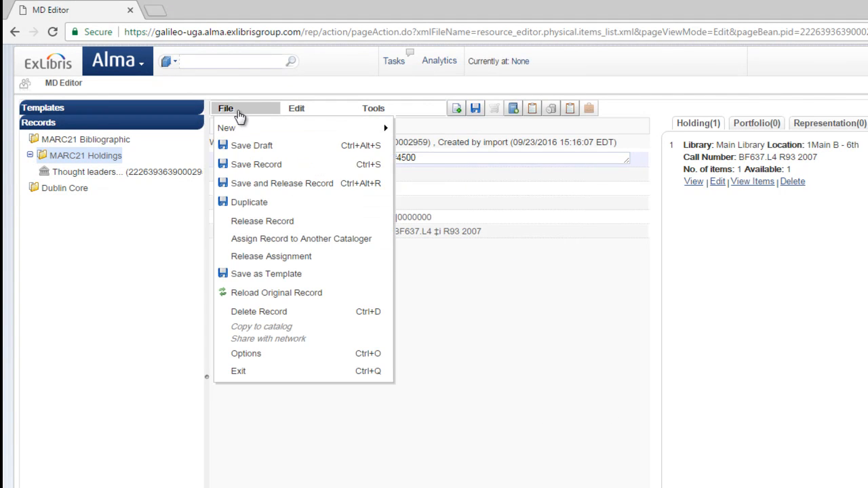
click(267, 184)
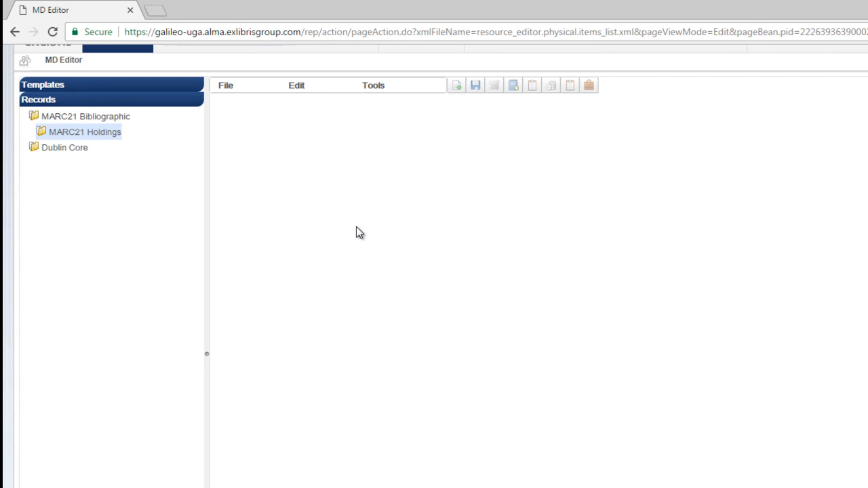
- Run a repository search of the institution's titles for the keywords "thought leadership ryde"
scroll(356, 226, up, 1)
click(143, 64)
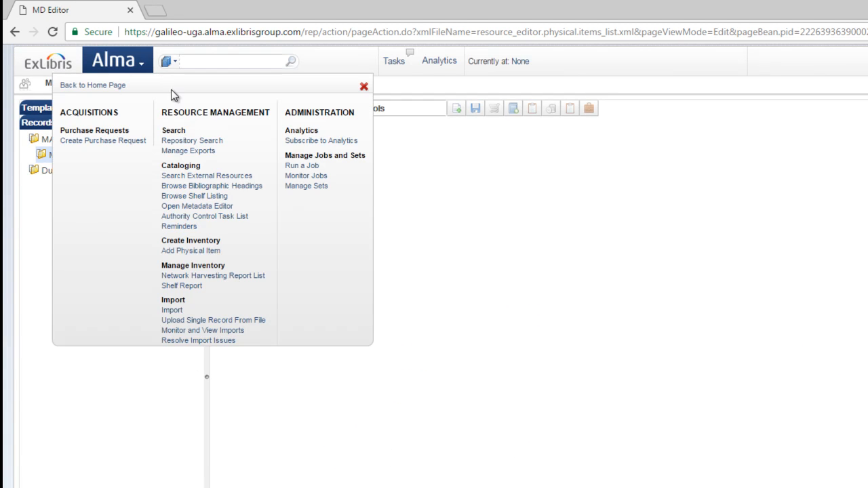
click(197, 141)
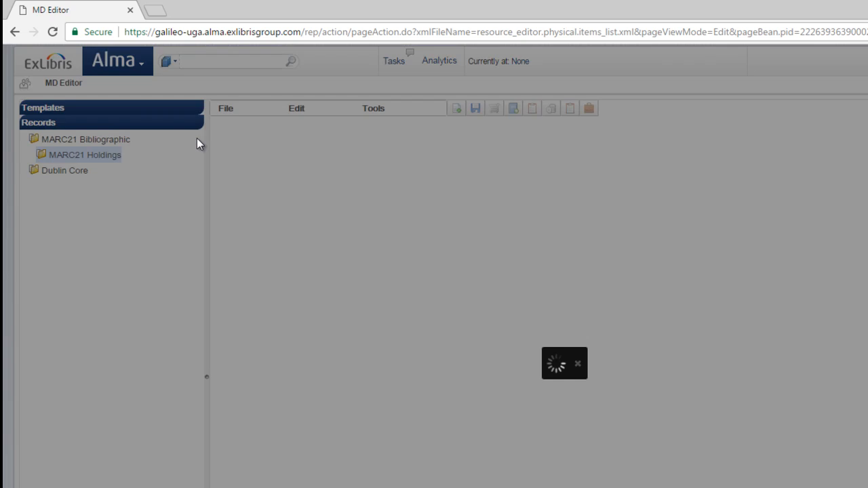
click(542, 108)
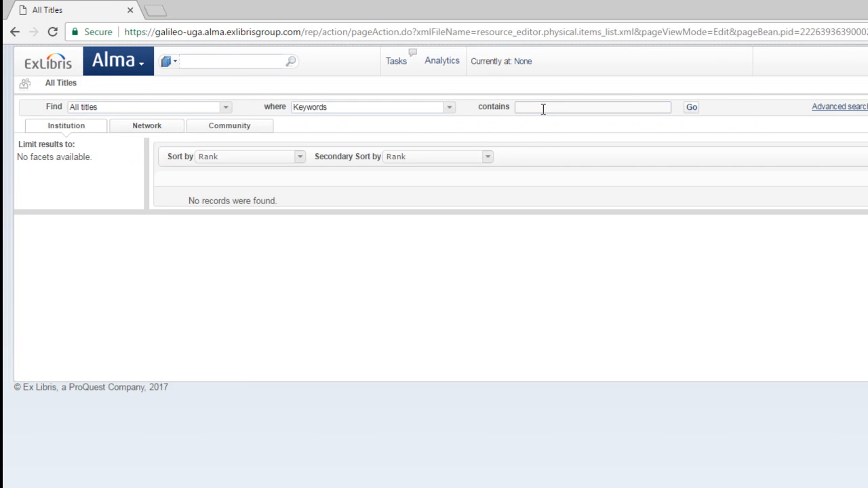
click(691, 109)
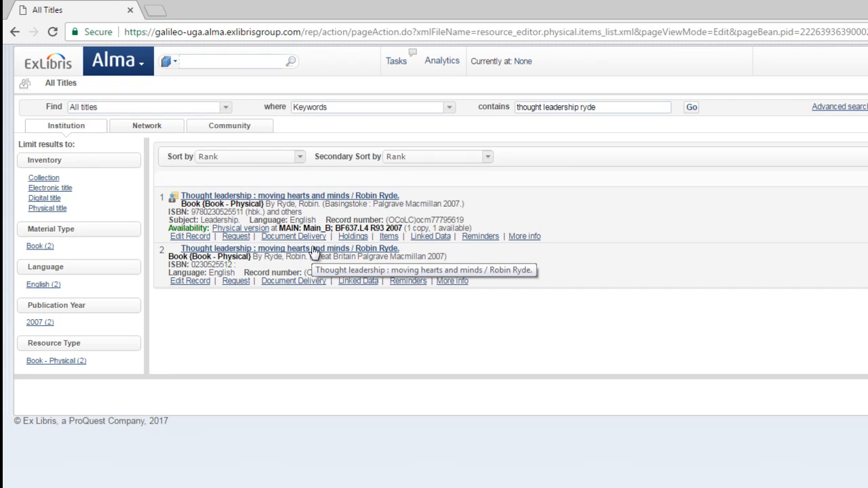
- Examine the brief and the full bibliographic records for "Thought leadership" and return to the search results
click(276, 251)
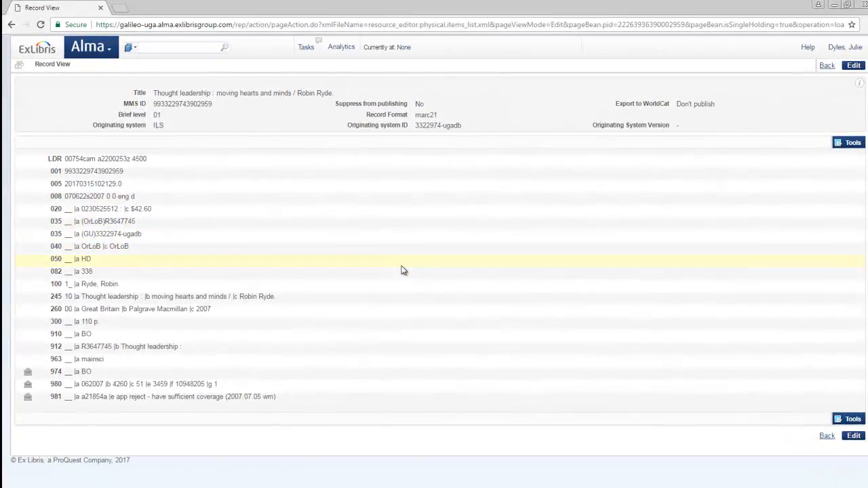
click(828, 65)
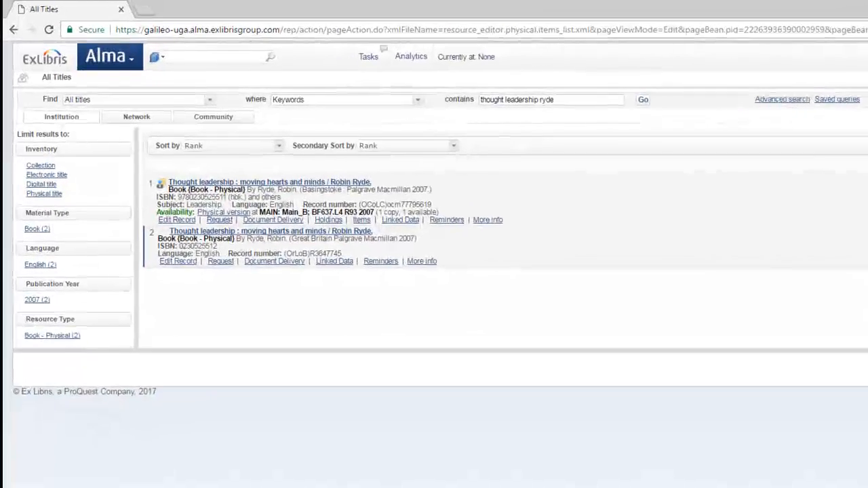
click(296, 197)
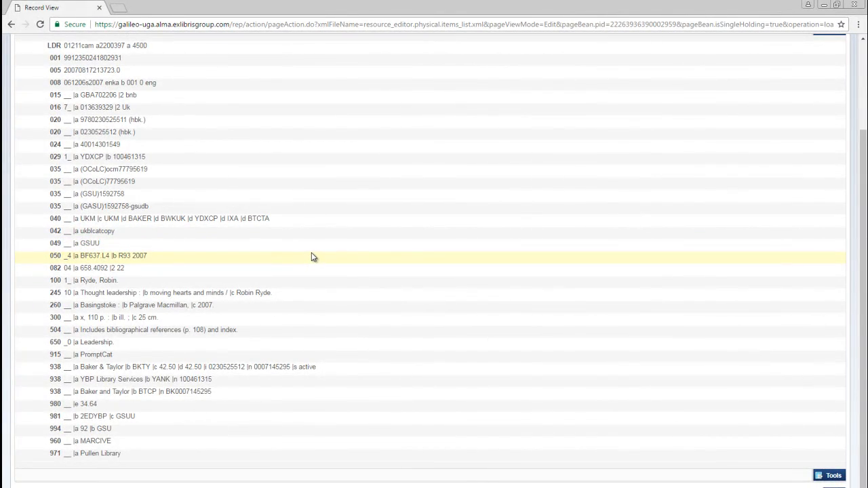
scroll(311, 255, up, 5)
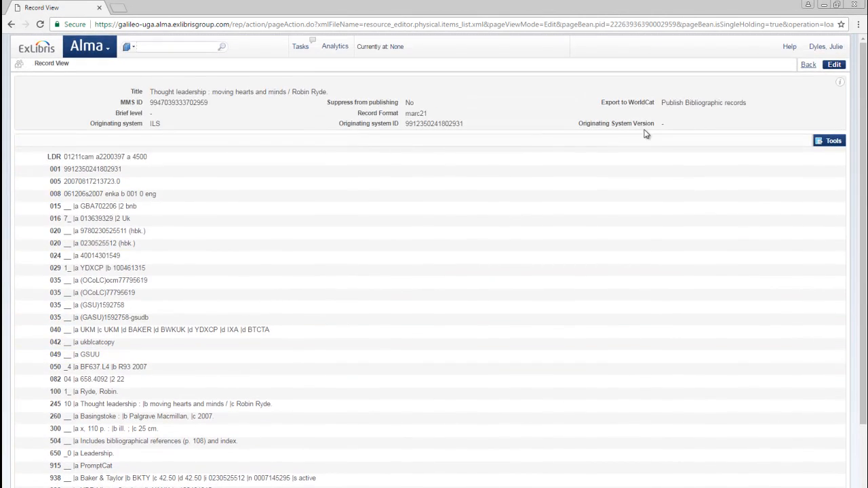
click(808, 65)
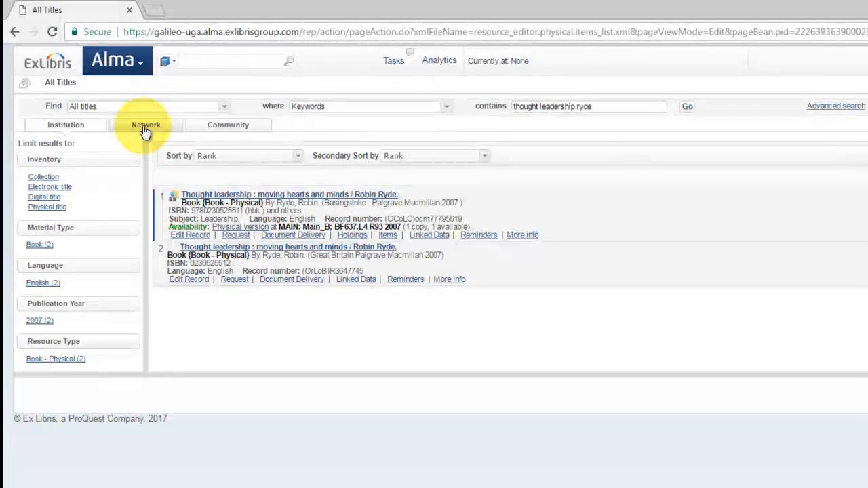
- Check the network results for the title and reopen the brief record from the institution results
click(139, 125)
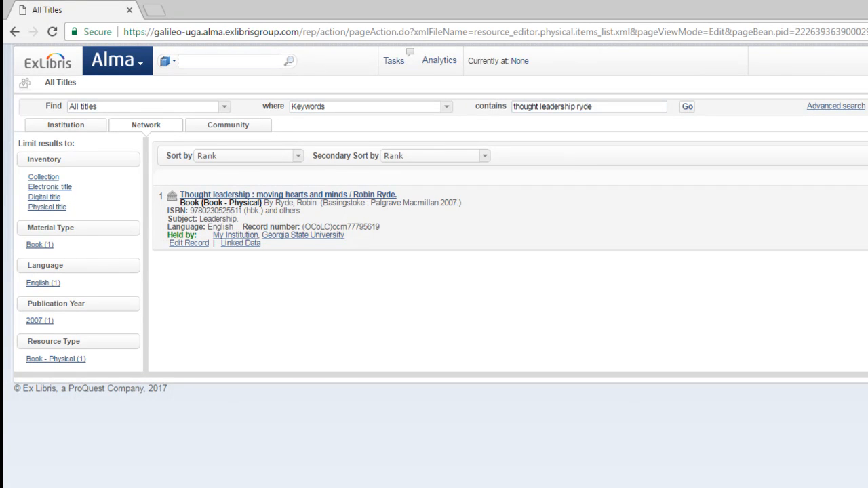
click(89, 126)
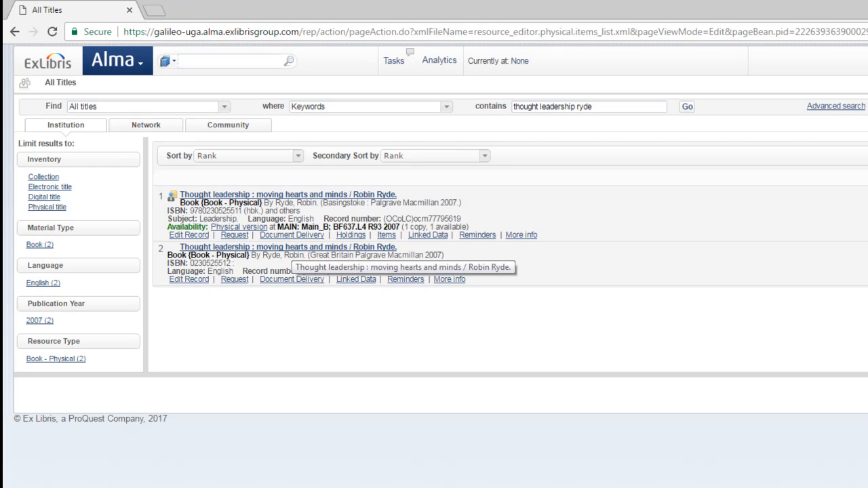
click(273, 248)
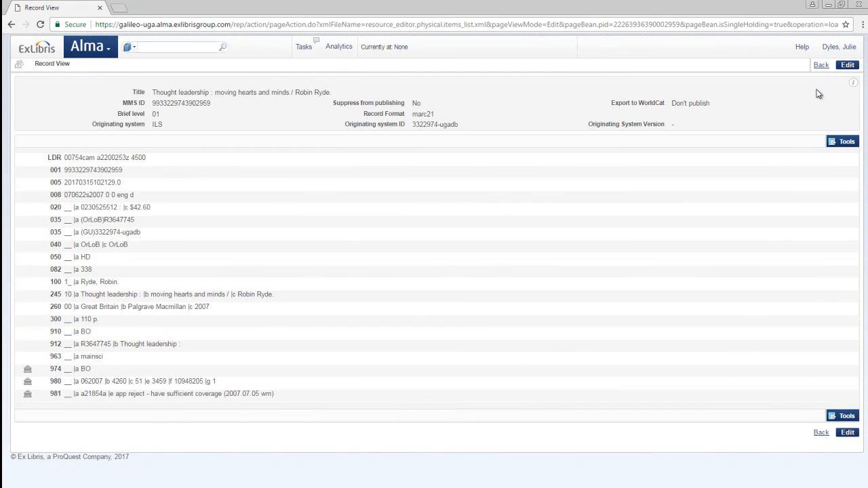
- Edit the brief "Thought leadership" bibliographic record to suppress it from discovery and save it without viewing the matched records
click(847, 66)
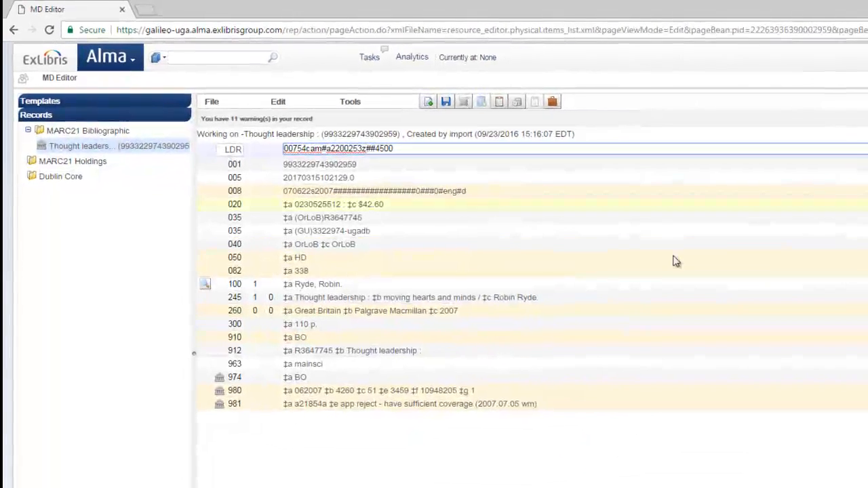
click(358, 104)
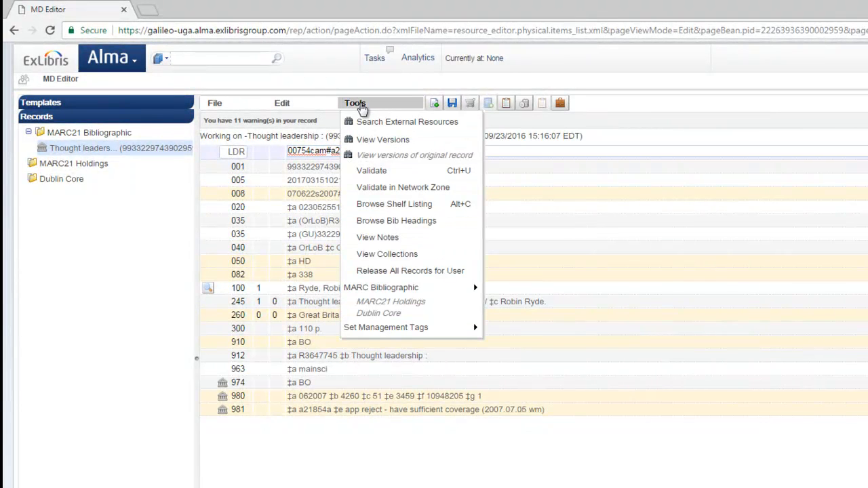
mouse_move(426, 328)
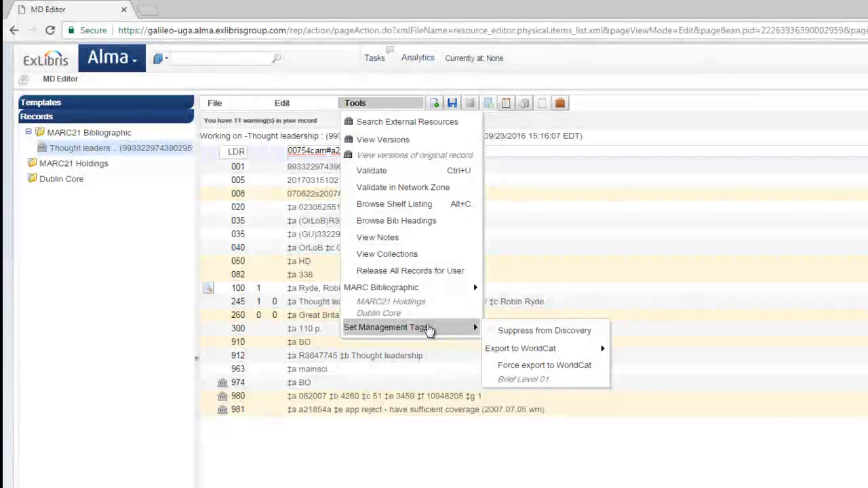
click(508, 332)
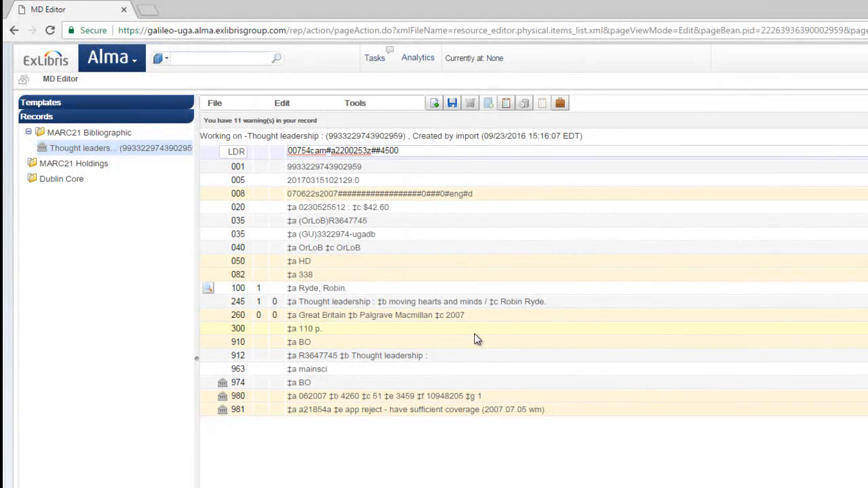
click(452, 103)
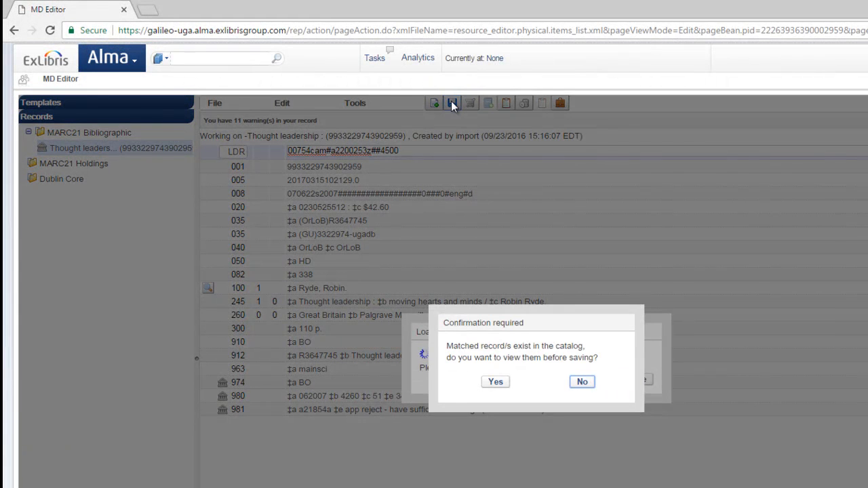
click(585, 384)
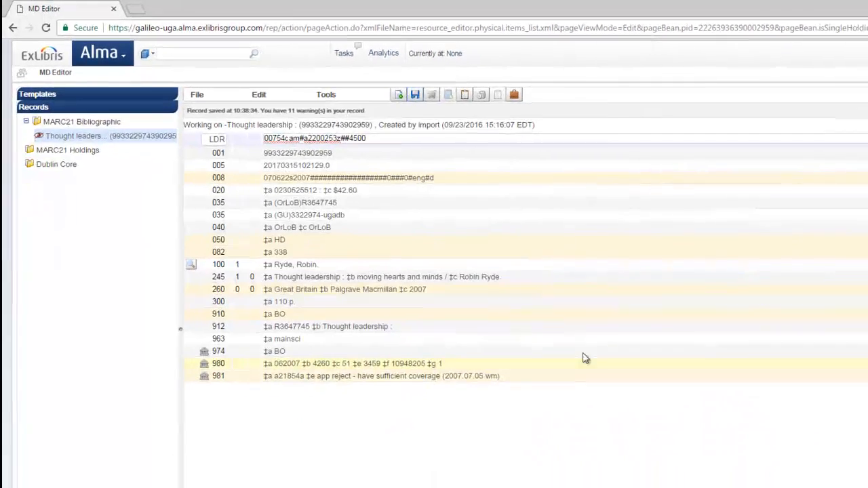
- Return to the institution search results and check the suppression status of the brief "Thought leadership" record
click(842, 67)
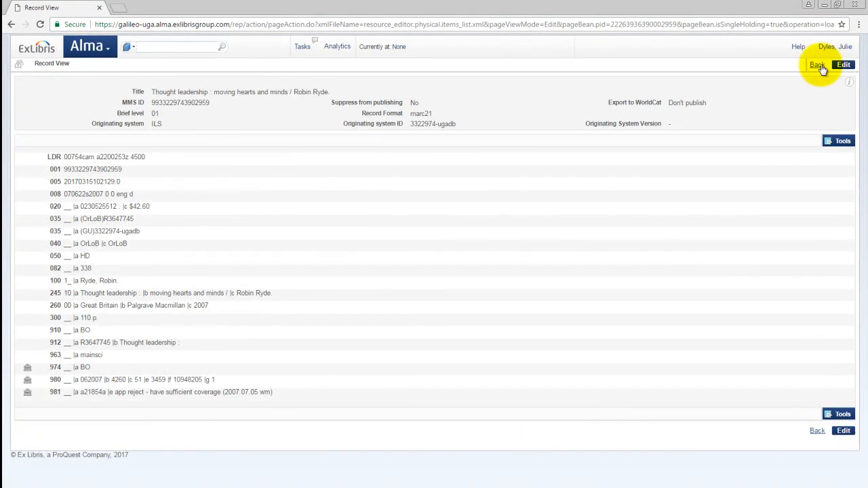
click(820, 64)
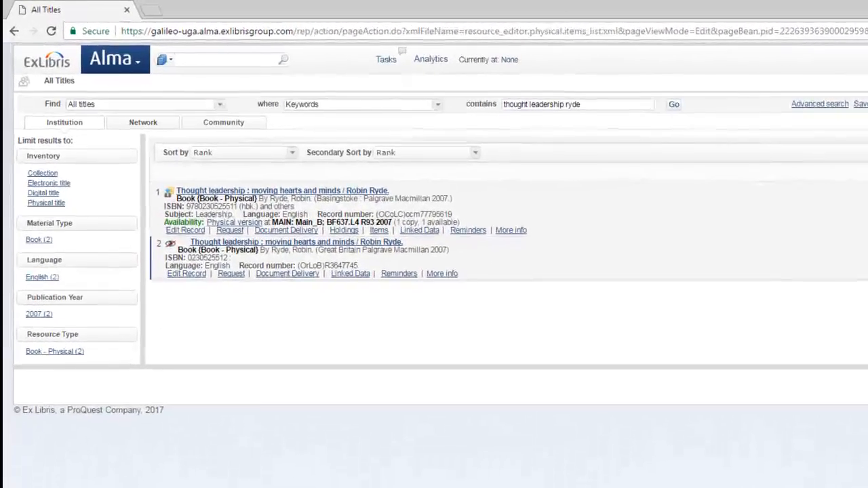
click(173, 248)
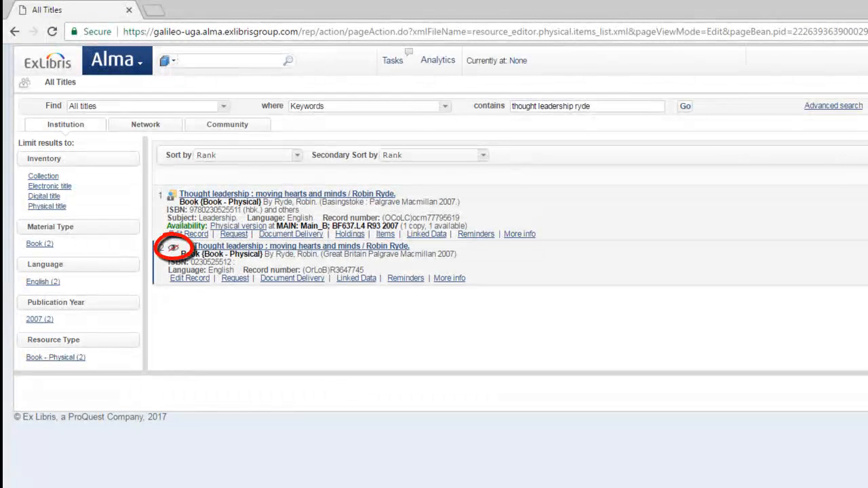